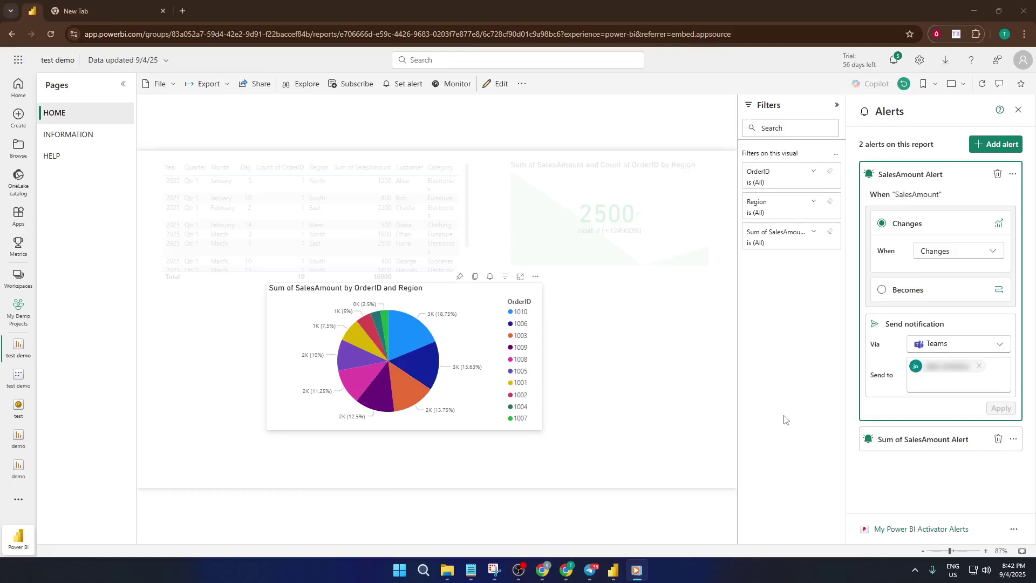
# Step: Close the Alerts pane and select the KPI card showing 2500
pyautogui.click(689, 273)
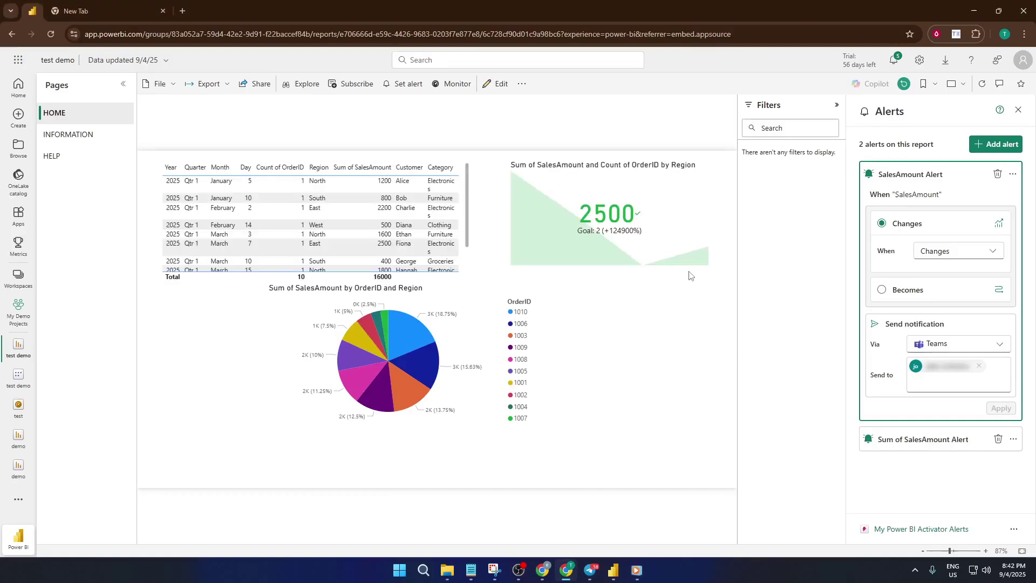
pyautogui.click(1017, 112)
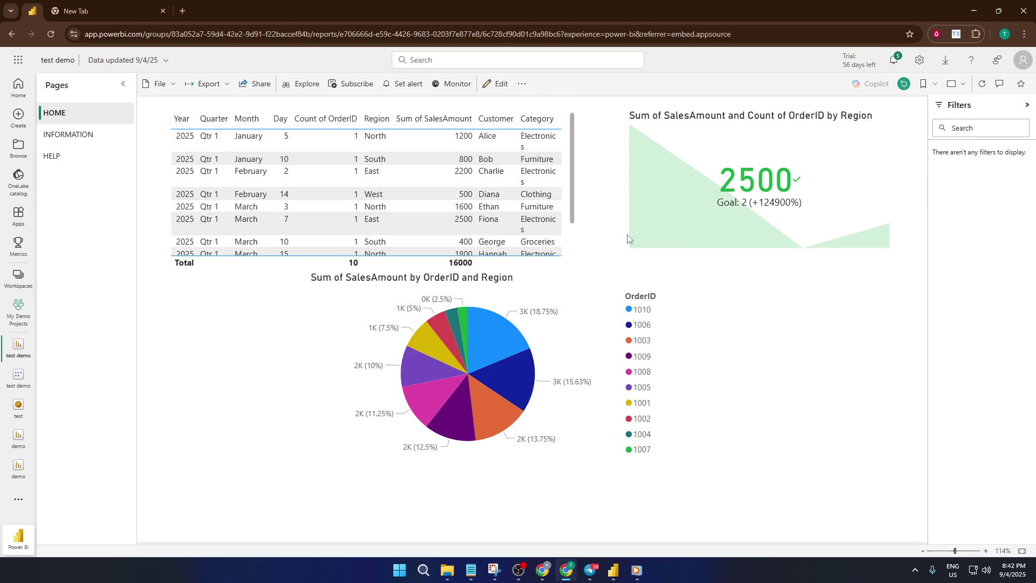
pyautogui.click(662, 216)
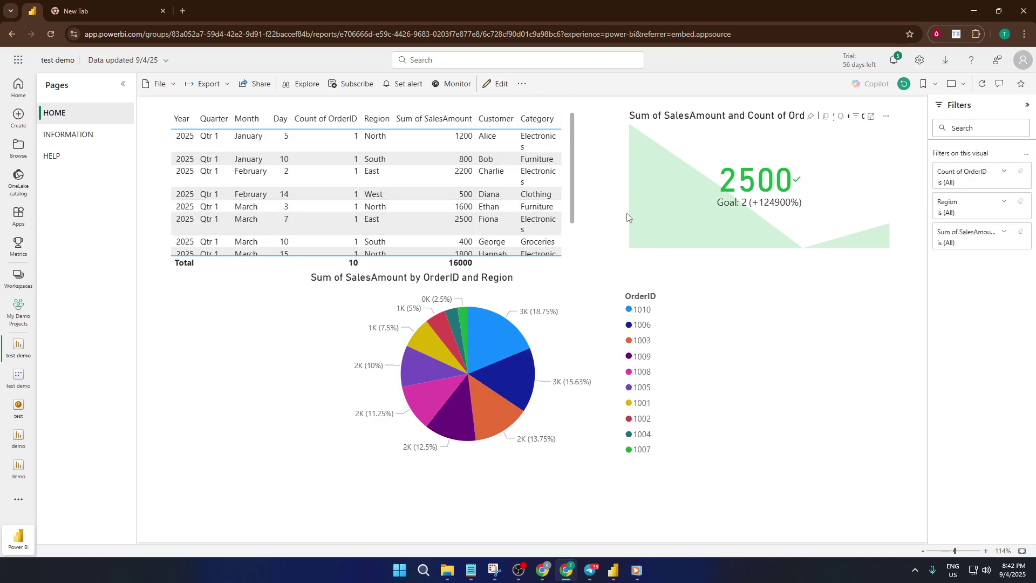
# Step: Create a Count of OrderID alert on the KPI visual using the OrderID measure
pyautogui.click(405, 89)
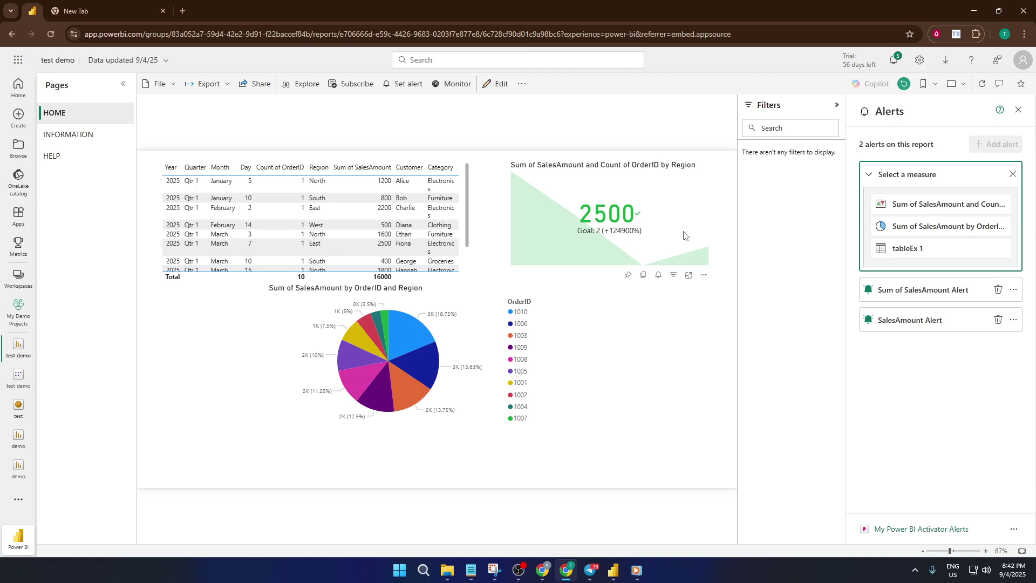
pyautogui.click(908, 249)
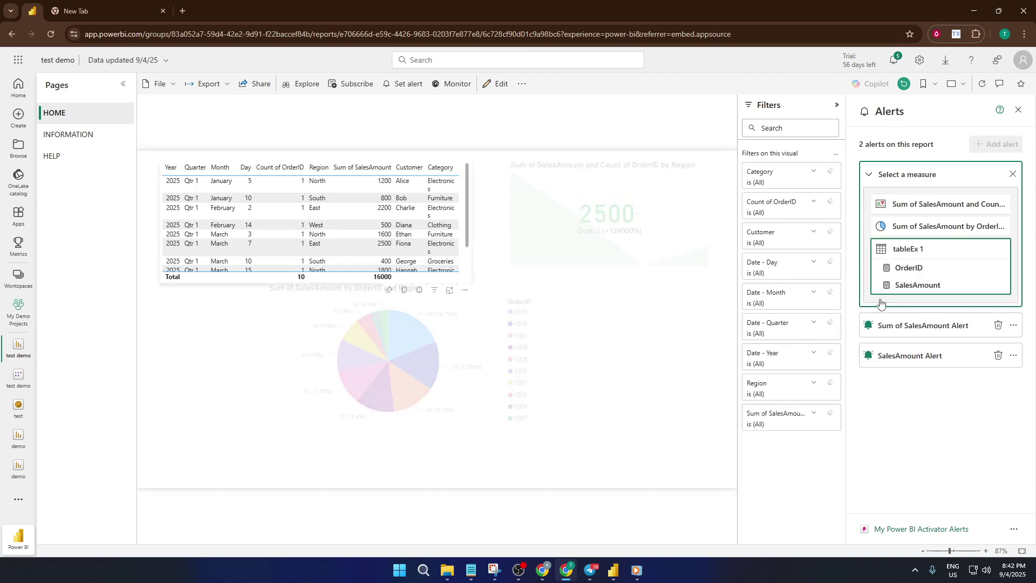
pyautogui.click(918, 248)
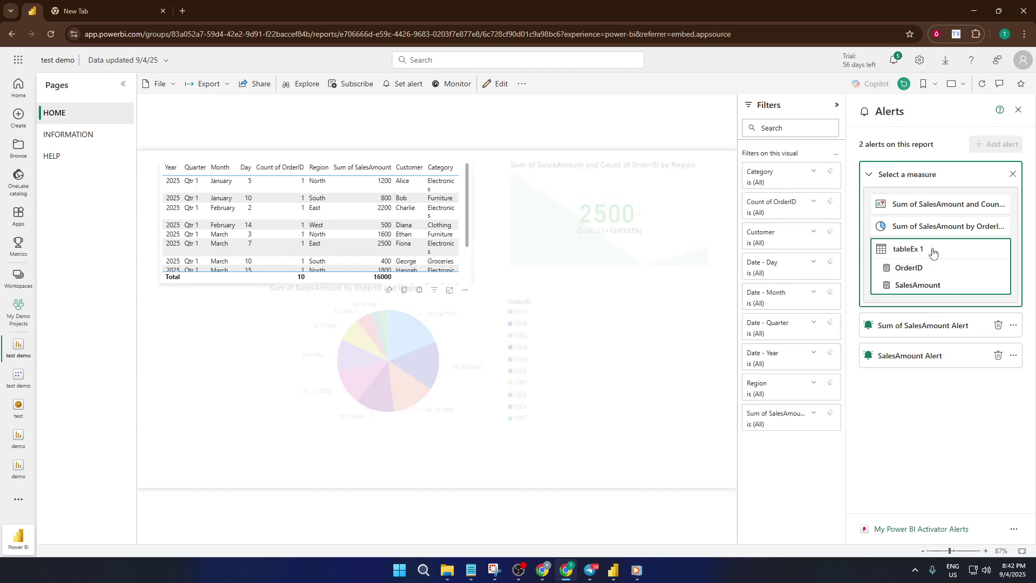
pyautogui.click(955, 215)
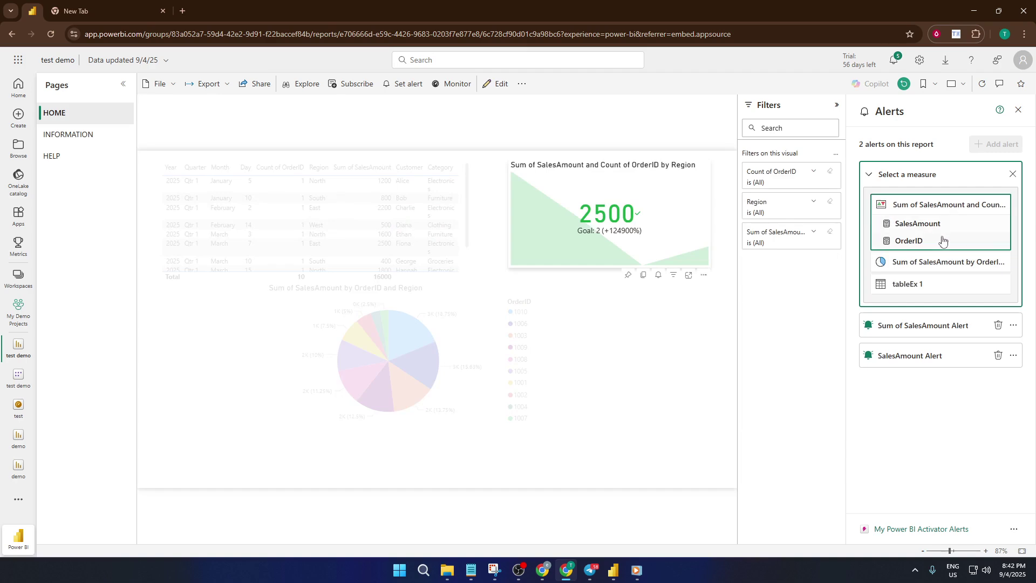
pyautogui.click(924, 243)
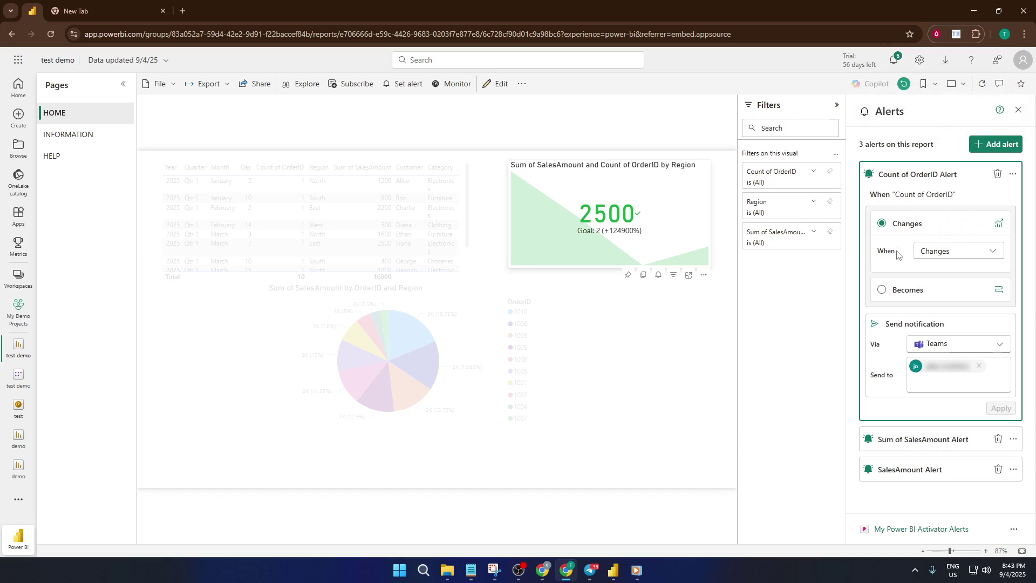
# Step: Change the alert's When condition to Becomes, so it uses Greater than
pyautogui.click(946, 255)
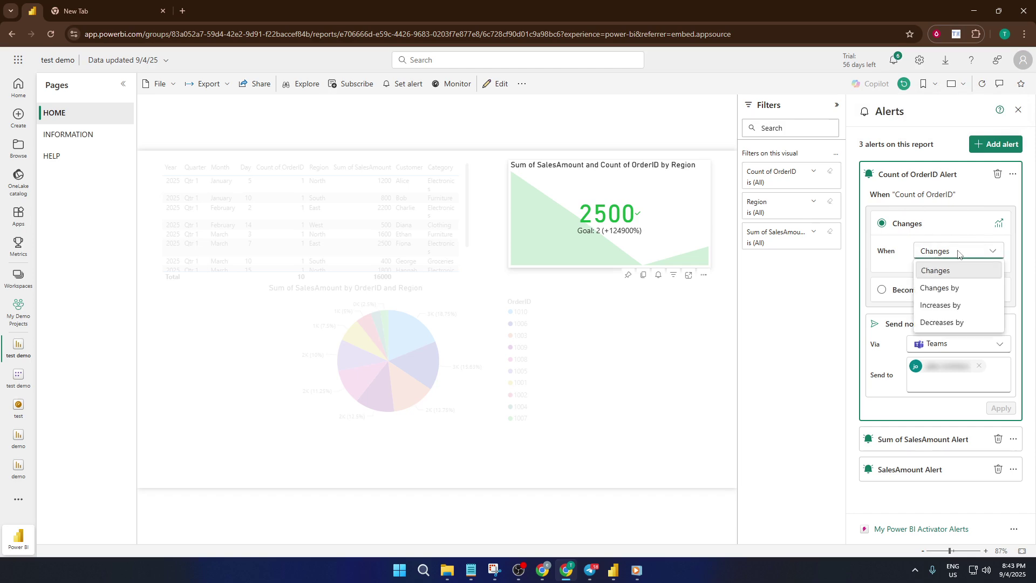
pyautogui.click(959, 253)
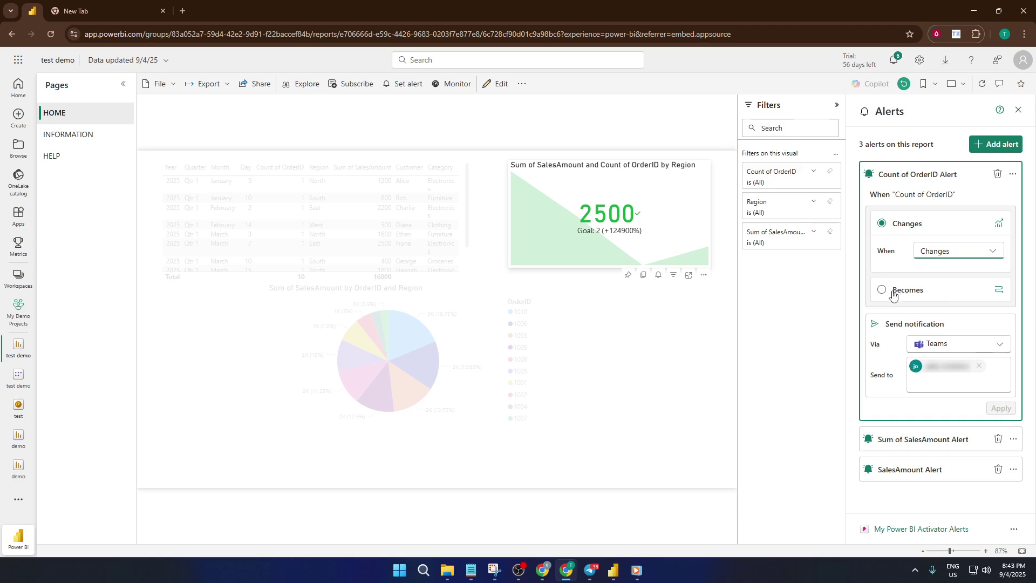
pyautogui.click(956, 254)
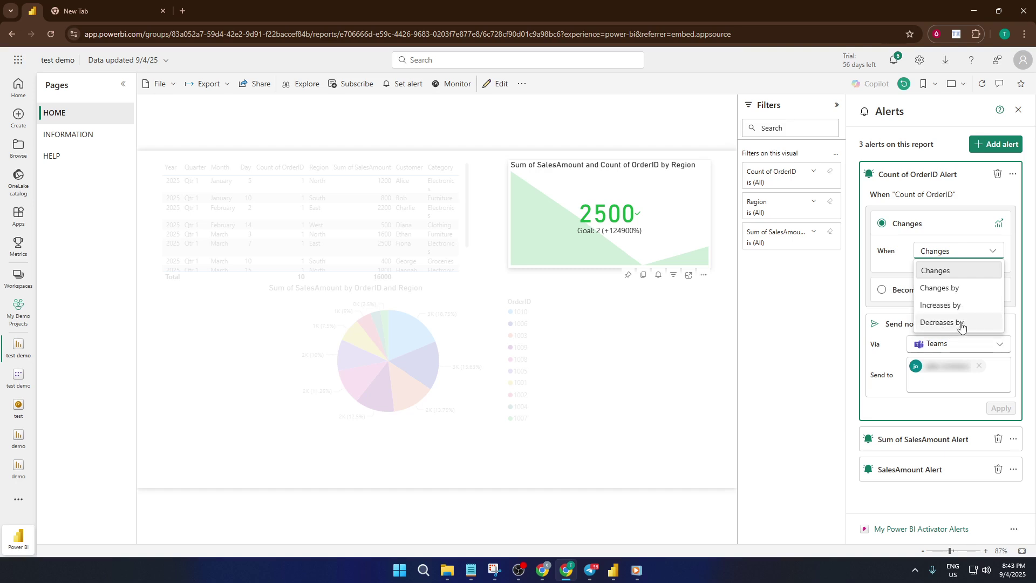
pyautogui.click(898, 295)
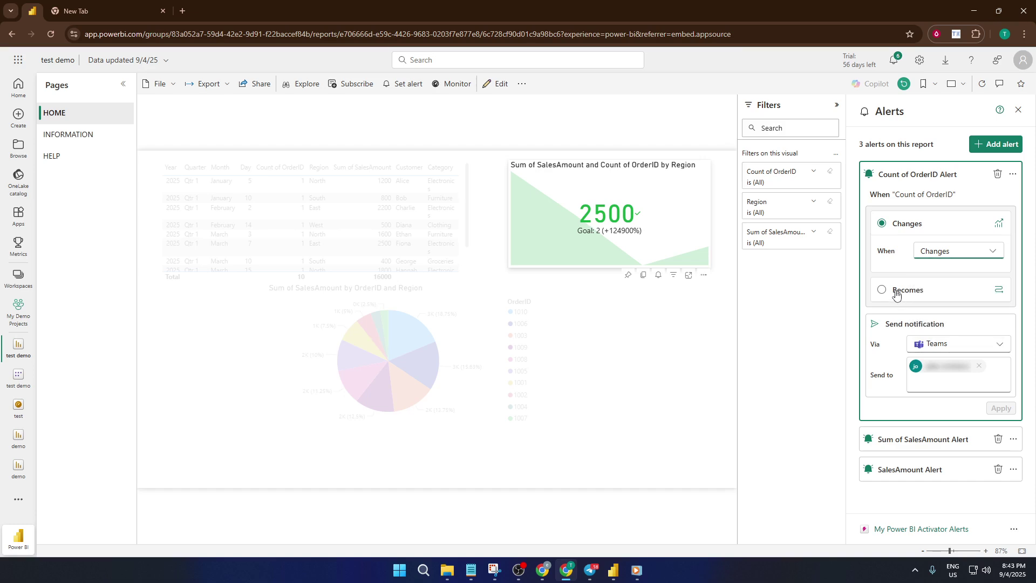
pyautogui.click(886, 292)
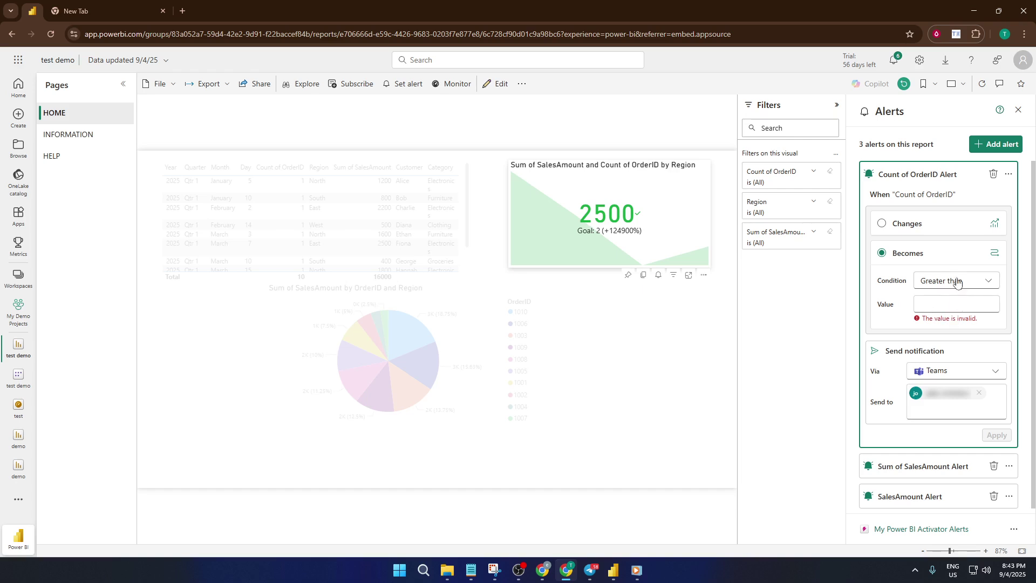
# Step: Enter 10000 as the Count of OrderID alert's threshold value
pyautogui.click(958, 311)
pyautogui.write('10000')
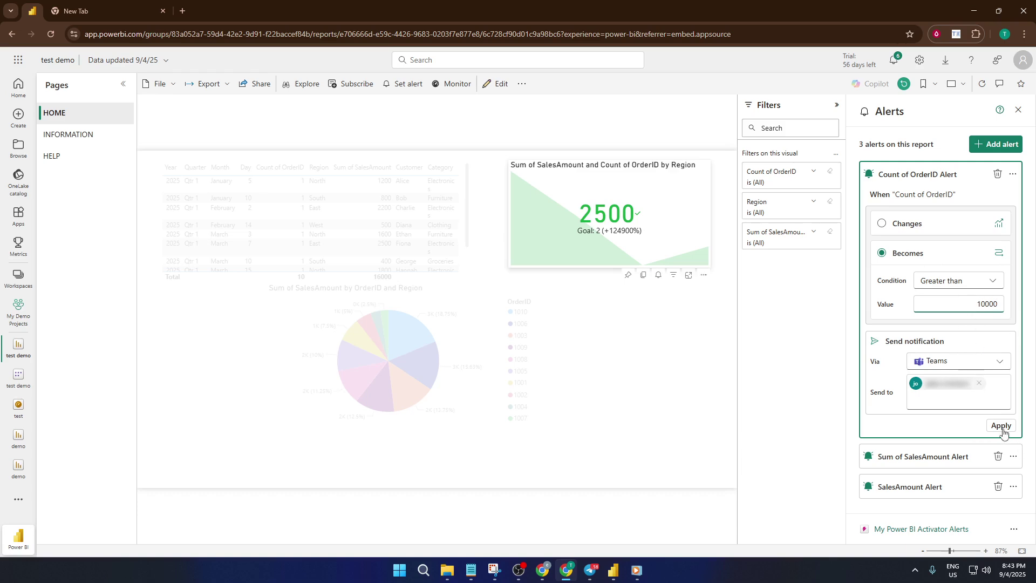
pyautogui.click(986, 368)
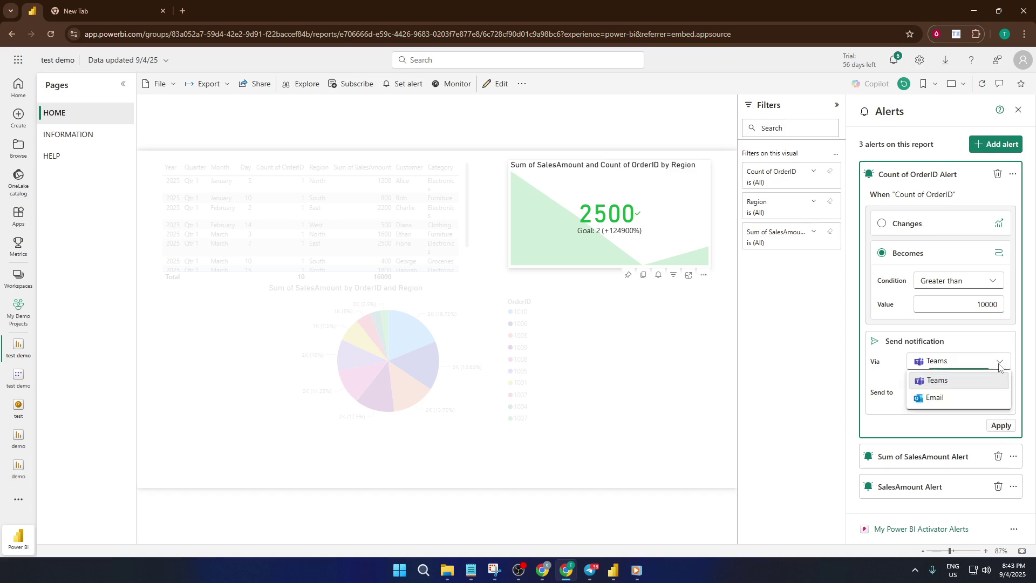
# Step: Send the Count of OrderID alert via Email and apply it
pyautogui.click(961, 401)
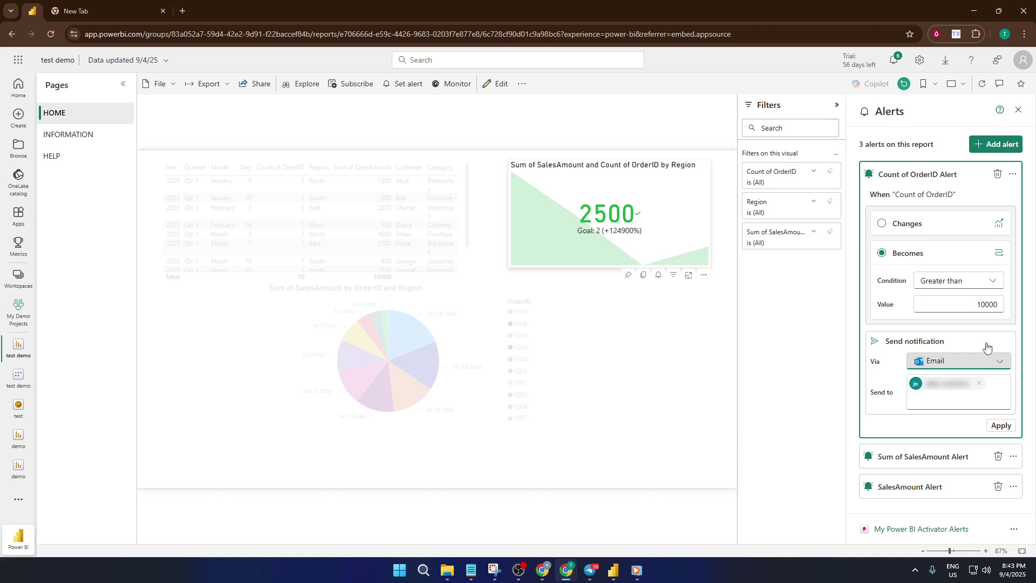
pyautogui.click(1000, 427)
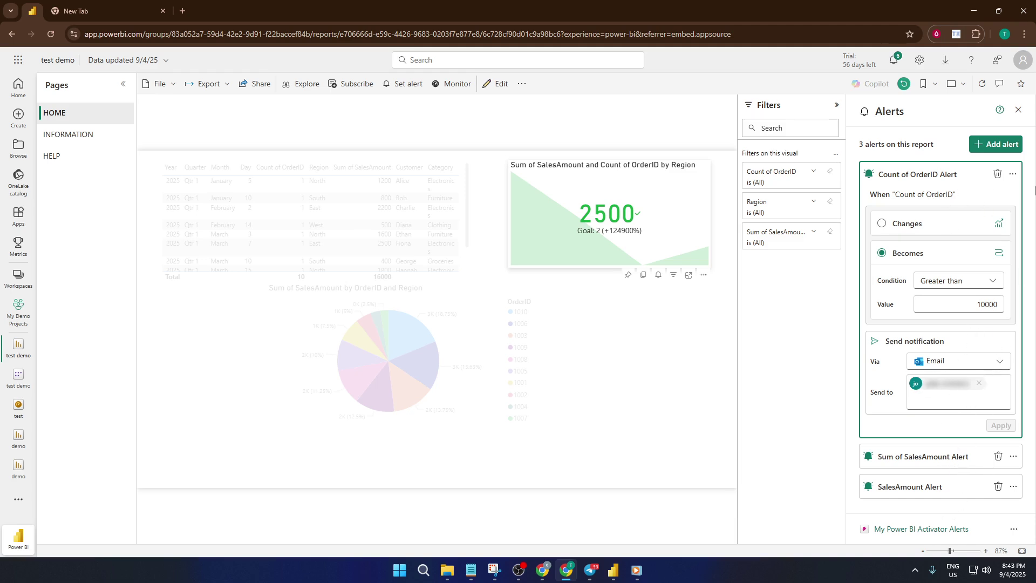
# Step: Close the Alerts pane and add an alert from the pie chart's More options menu
pyautogui.click(1019, 110)
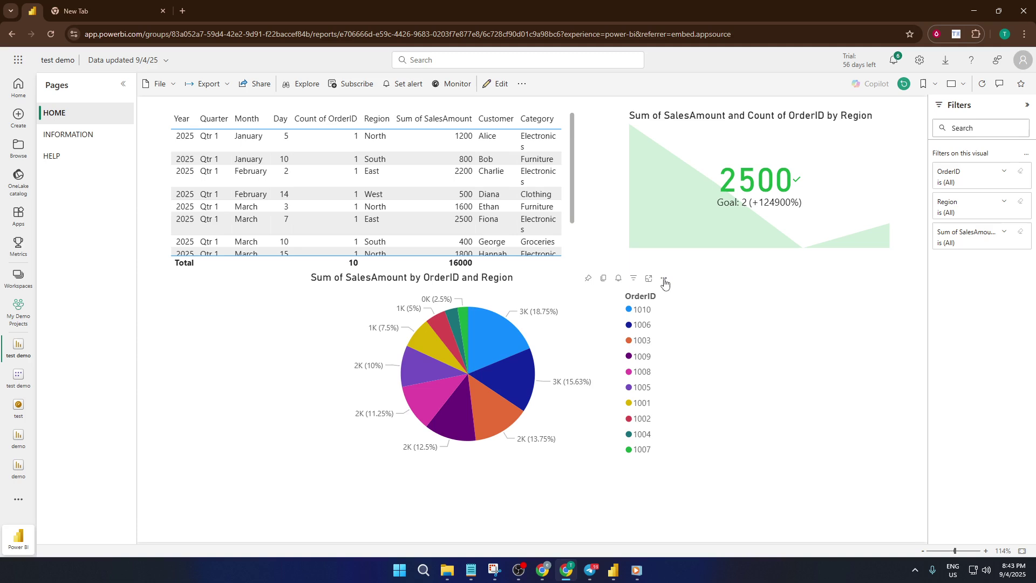
pyautogui.click(664, 279)
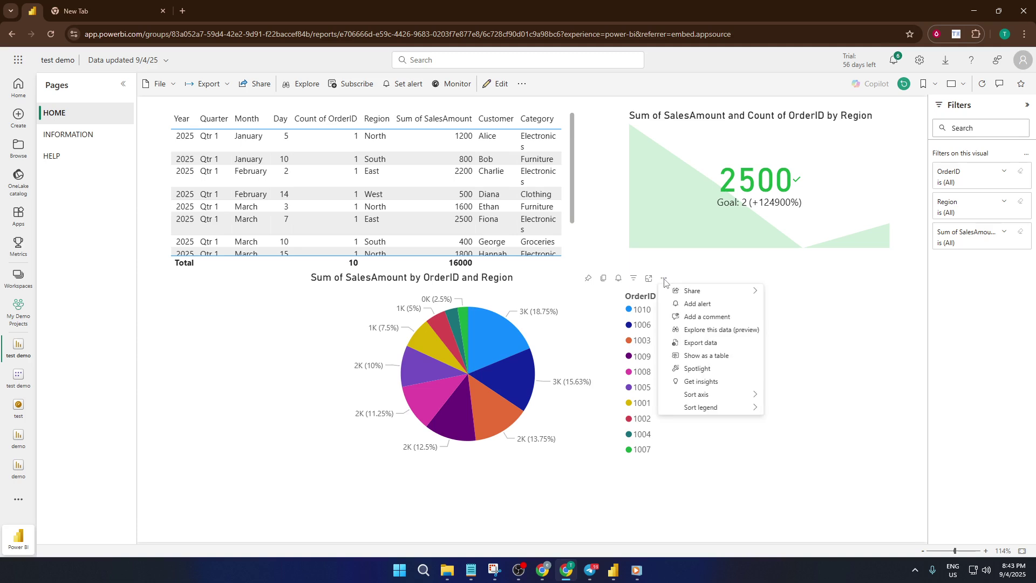
pyautogui.click(698, 305)
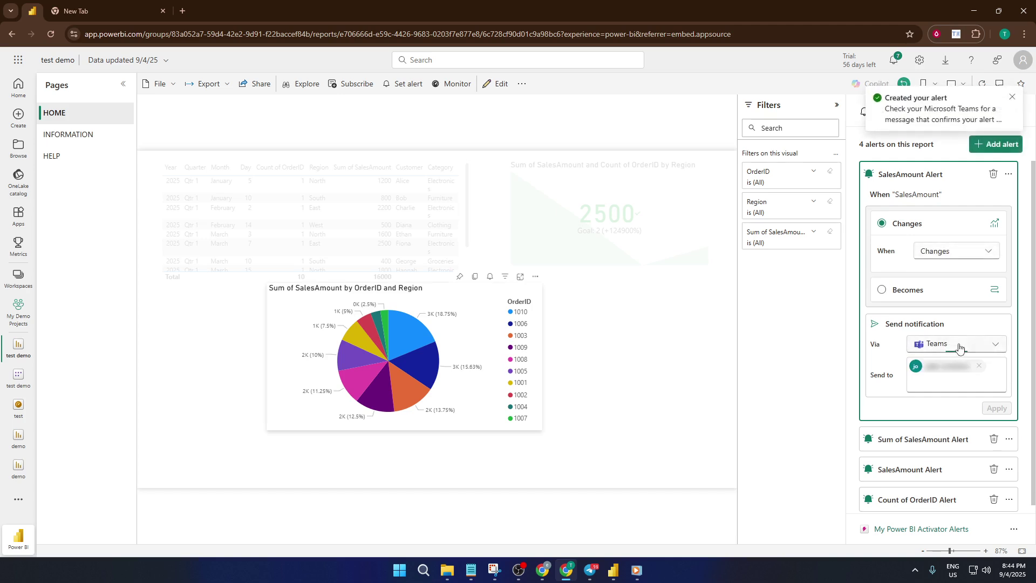
# Step: Keep Teams as the SalesAmount alert's notification channel
pyautogui.click(959, 347)
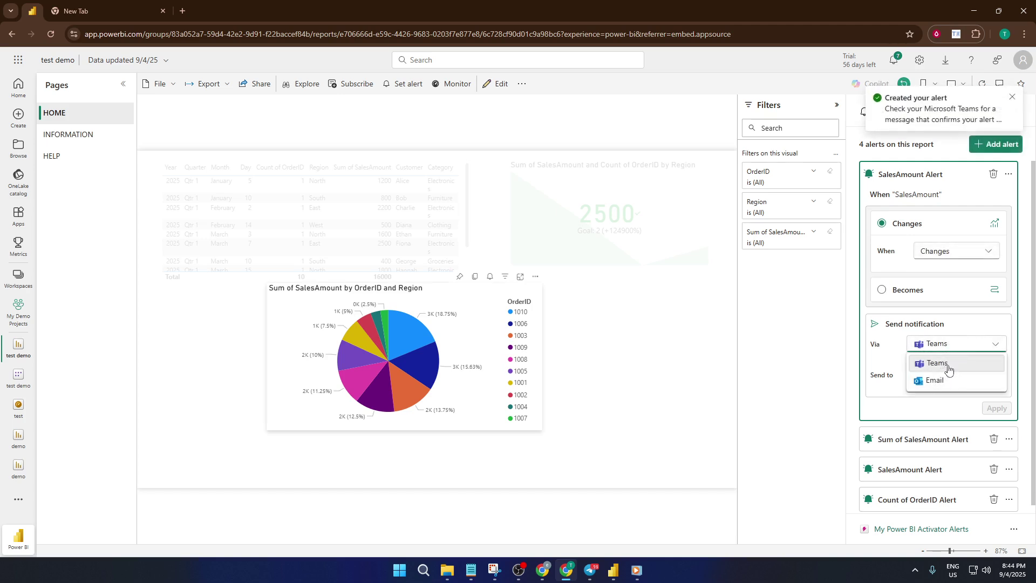
pyautogui.click(962, 264)
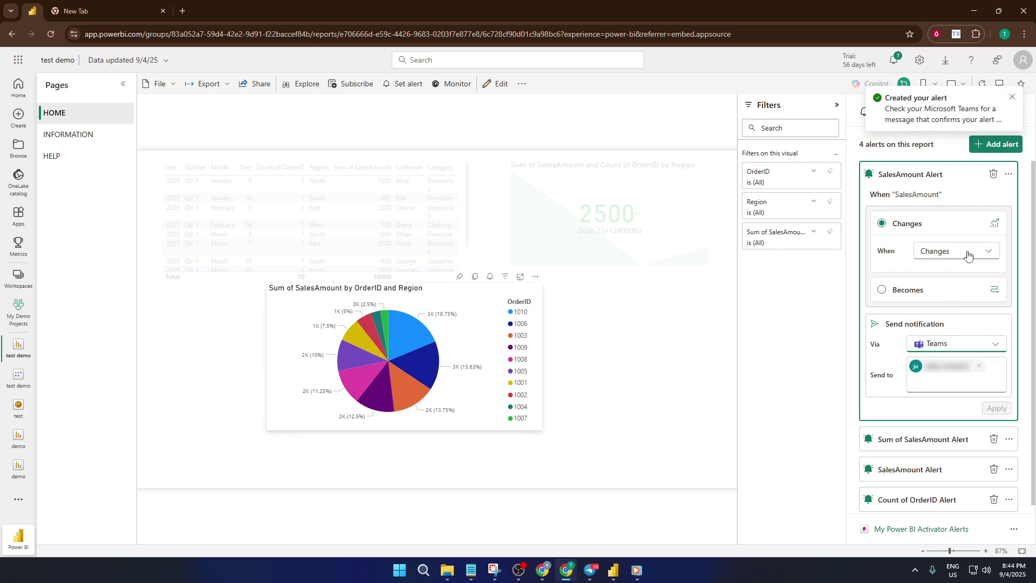
pyautogui.click(970, 255)
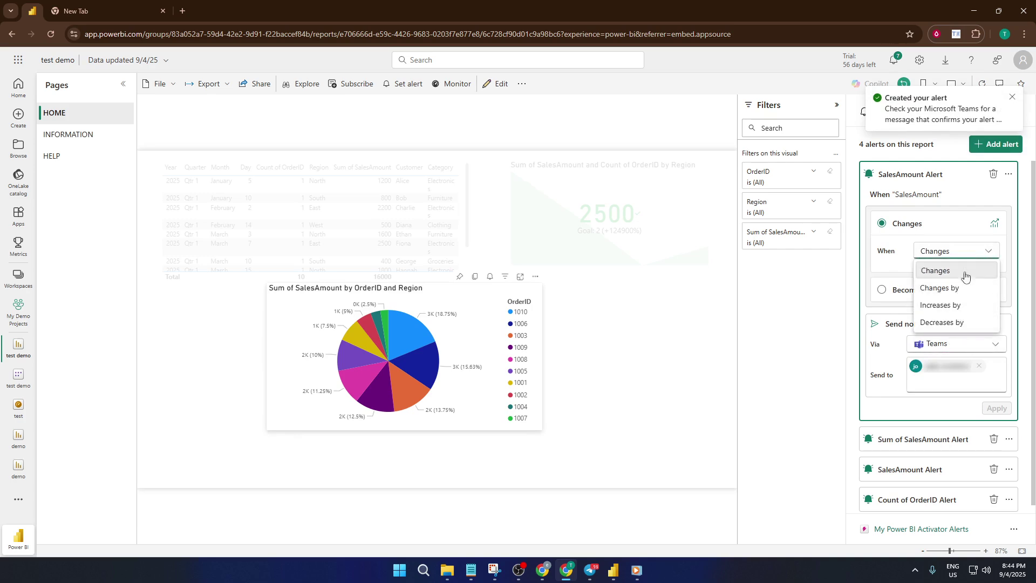
pyautogui.click(969, 262)
pyautogui.click(967, 344)
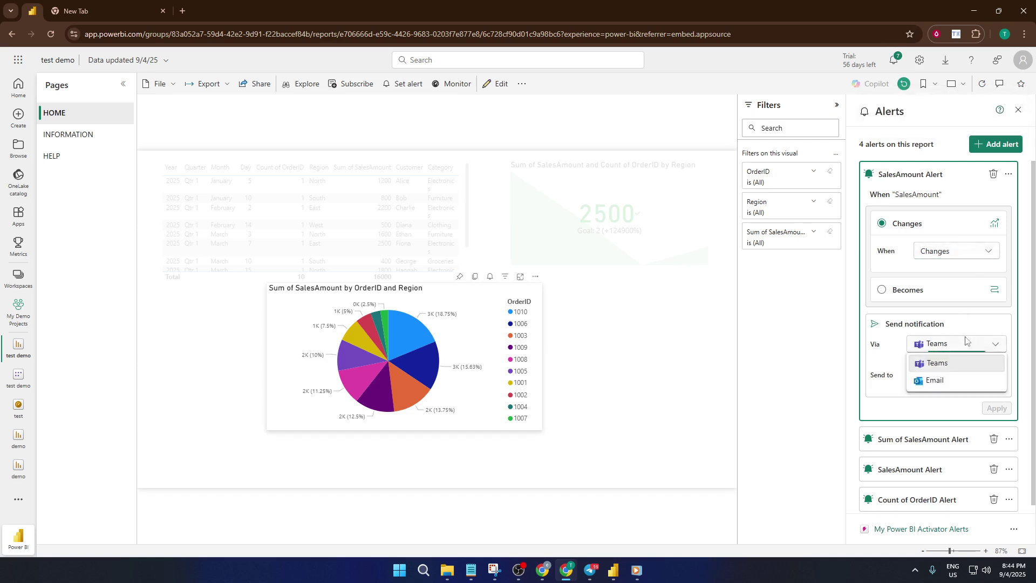
pyautogui.click(958, 340)
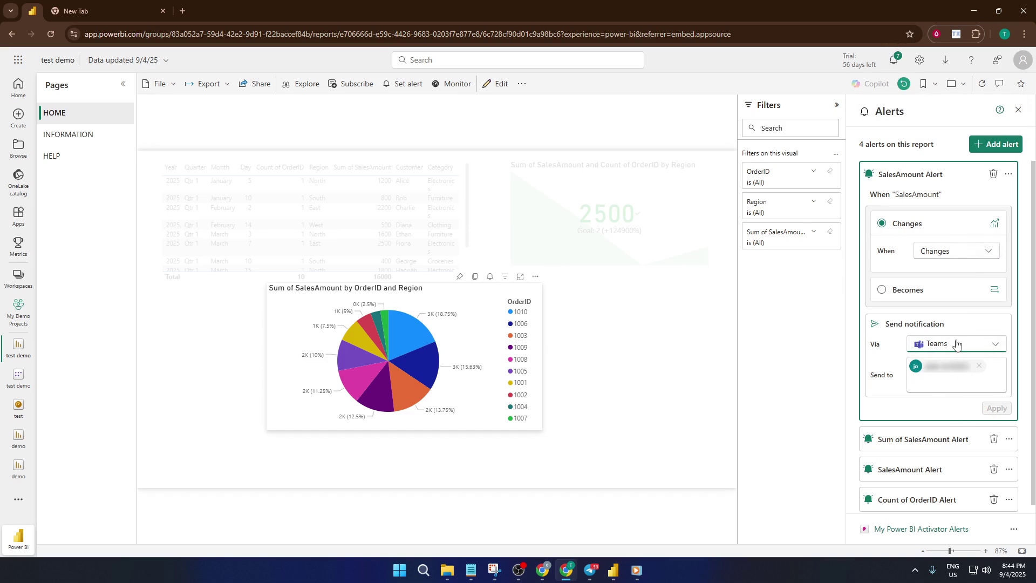
# Step: Make the alert trigger when SalesAmount increases by 123, and apply it
pyautogui.click(955, 259)
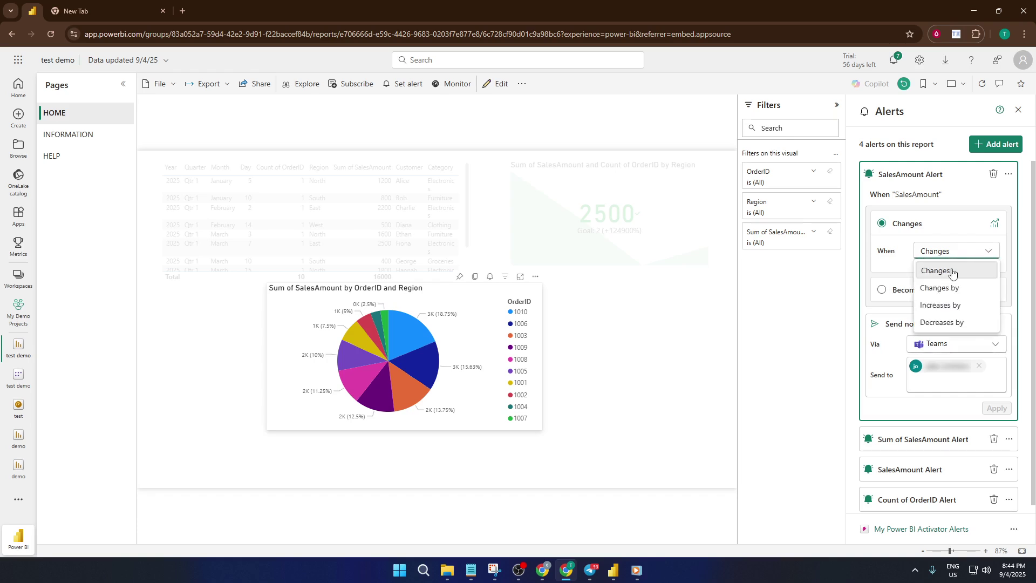
pyautogui.click(955, 306)
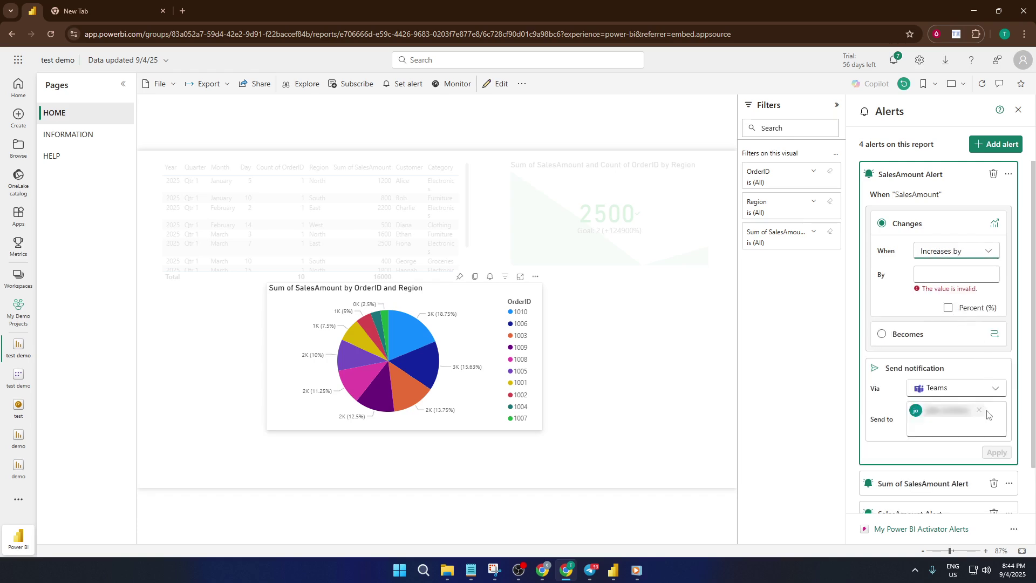
pyautogui.click(960, 273)
pyautogui.write('123')
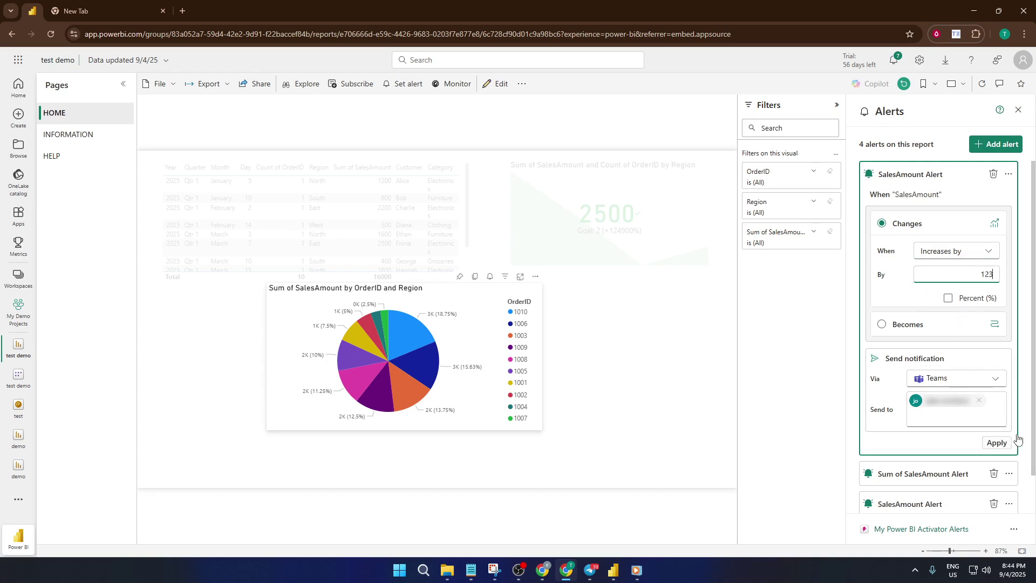
pyautogui.click(996, 443)
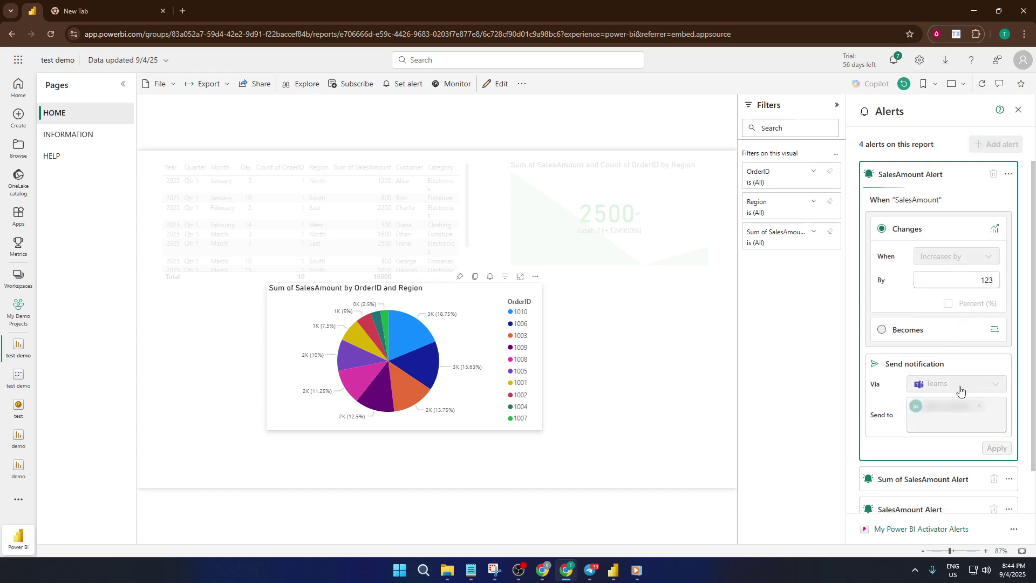